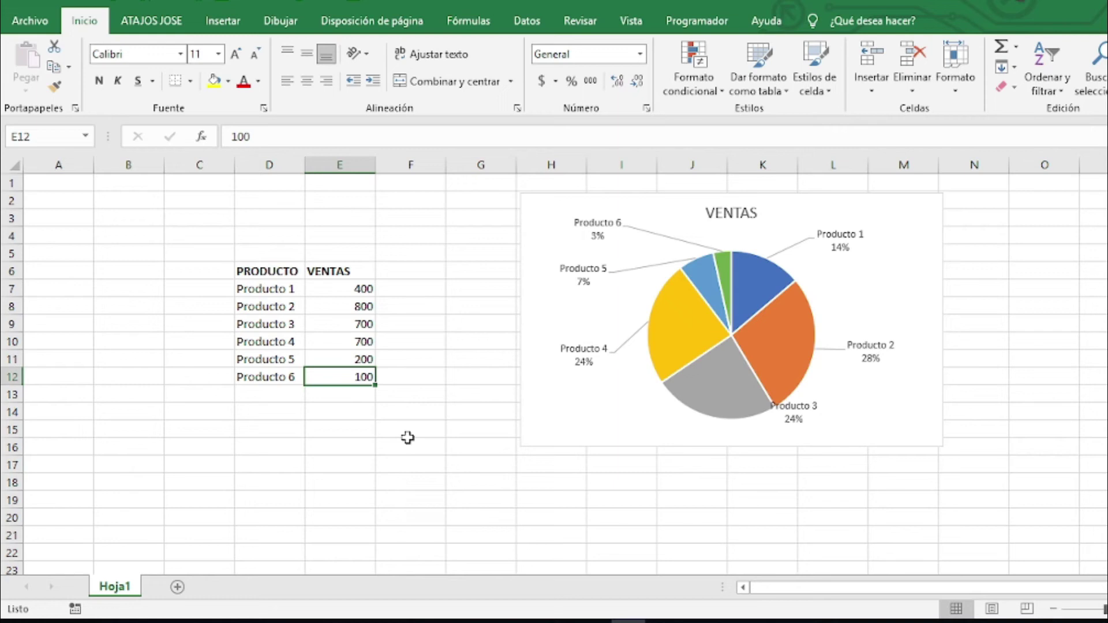
- Enter 500 in E12, correct E8 to 80 after a typo, and enter 600 in E10
text(0)
key(Return)
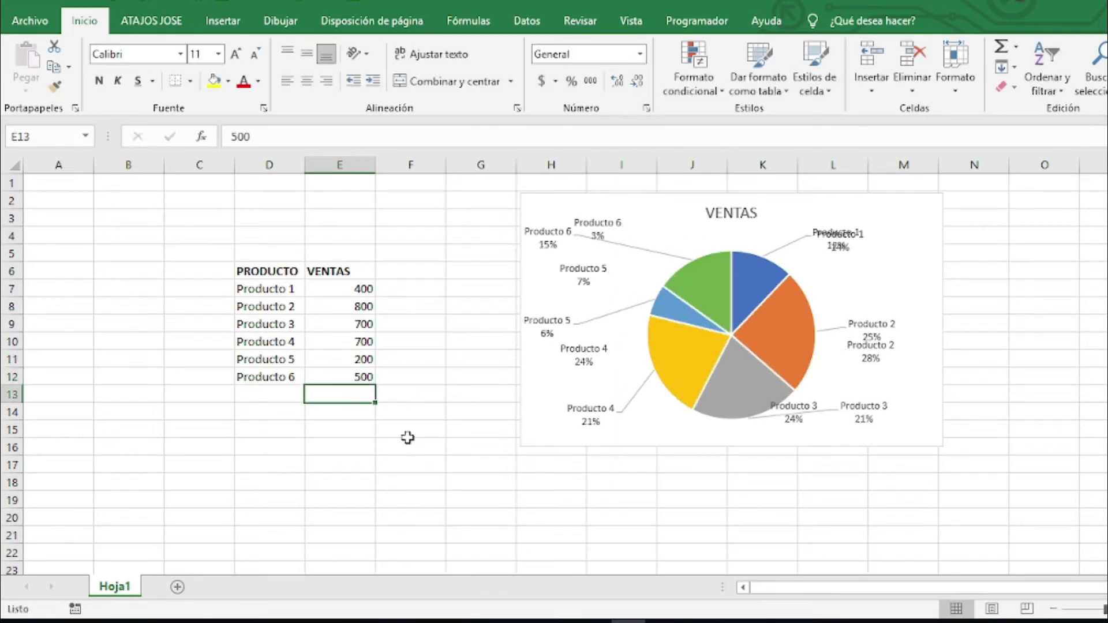
key(Up)
key(Up)
key(Up)
key(Up)
key(Up)
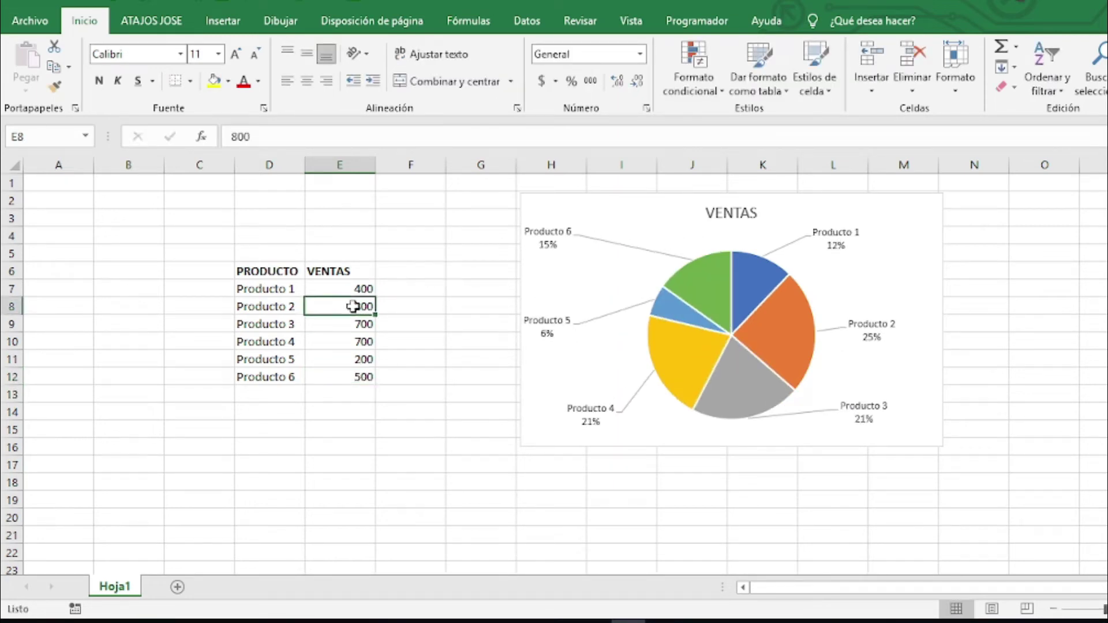
text(8')
key(Return)
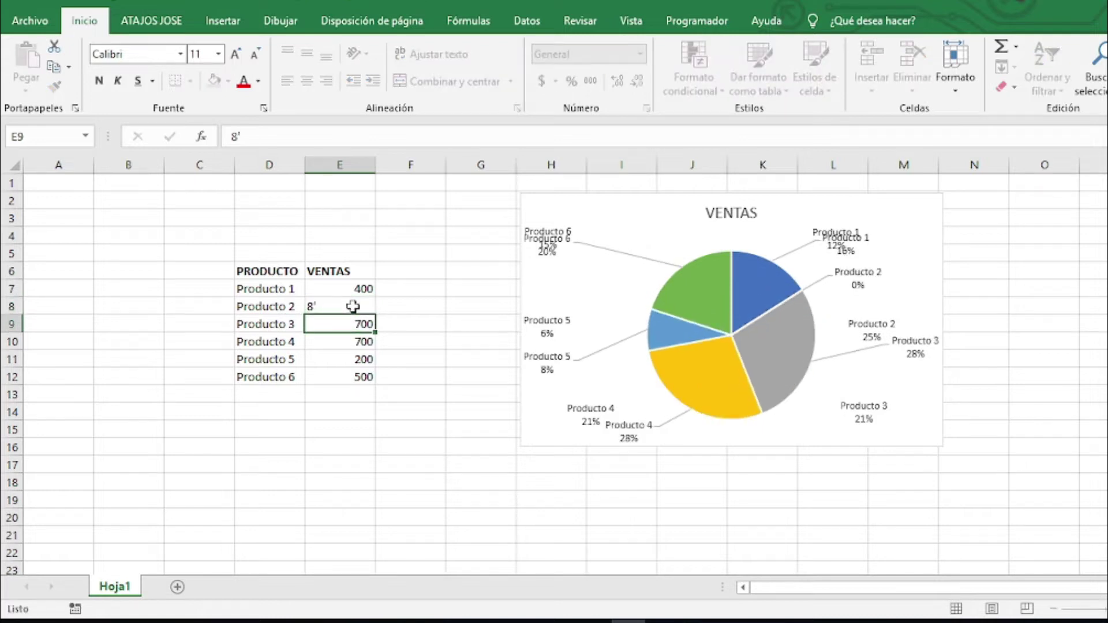
click(352, 307)
text(8)
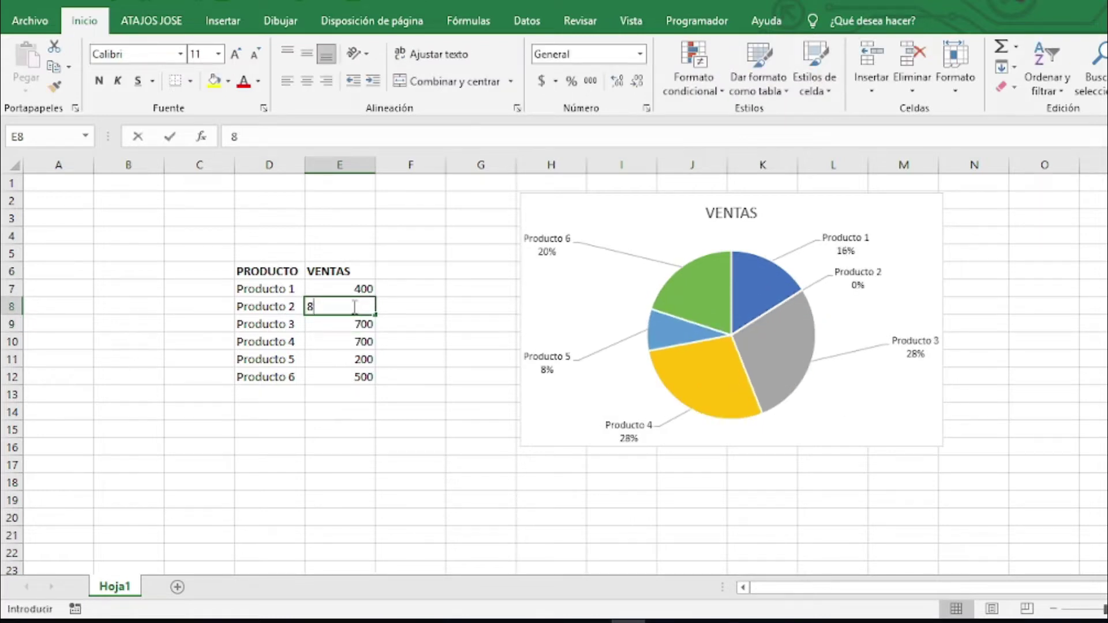
text(0)
key(Return)
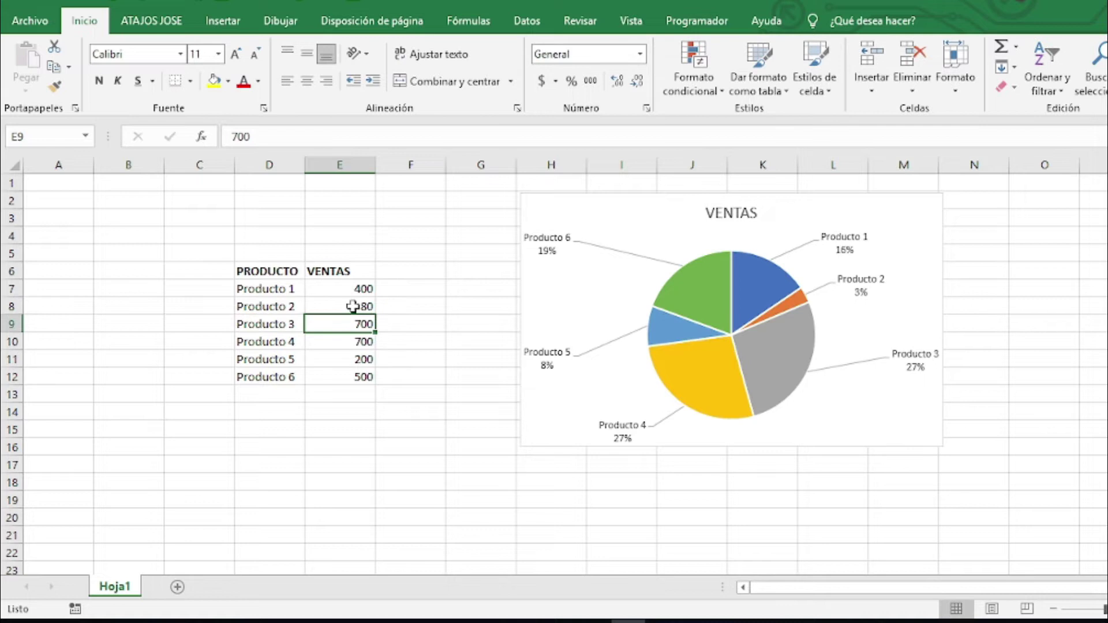
click(349, 343)
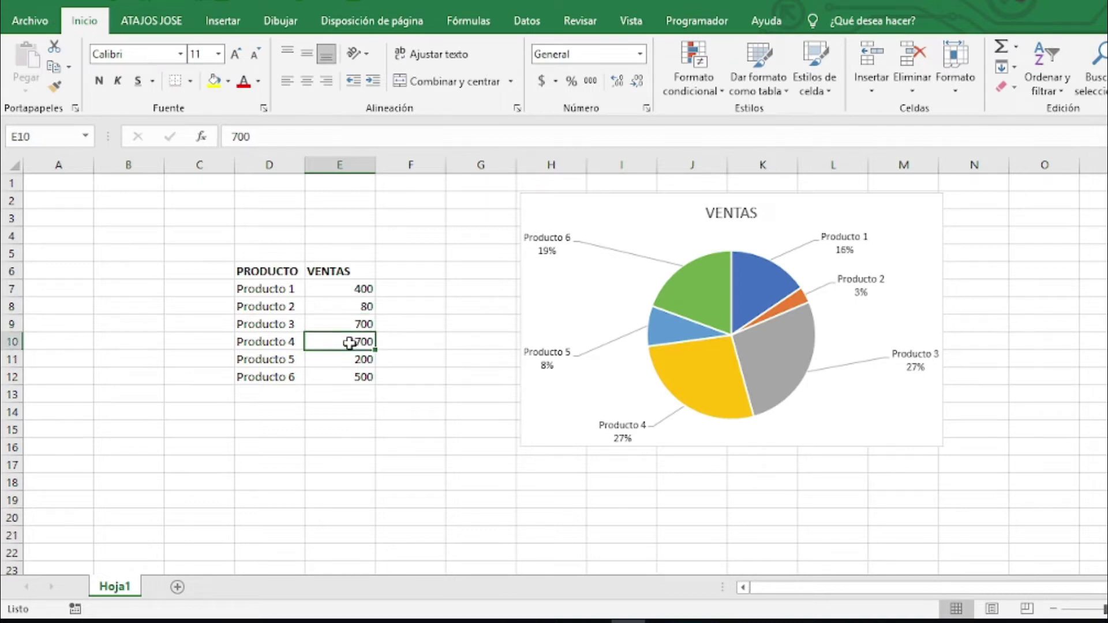
text(600)
key(Return)
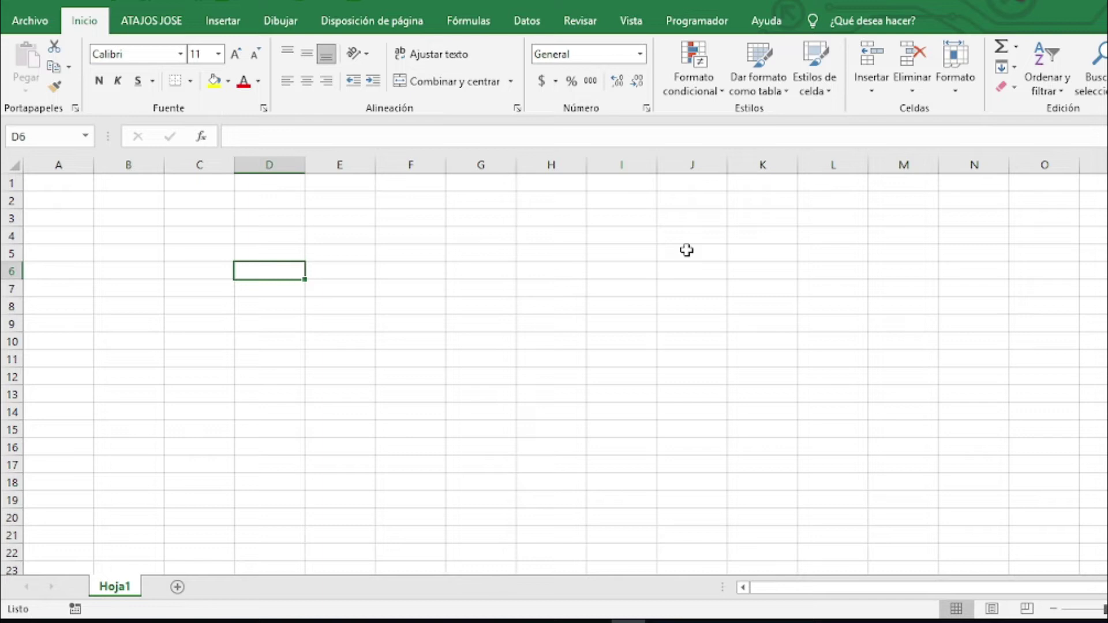
- Enter the headers PRODUCTO in D6 and VENTAS in E6
text(PRODUCTO)
key(Tab)
text(VENTAS)
key(Return)
- Enter Producto 1 in D7, rejecting Excel's autocomplete suggestions
text(p)
key(BackSpace)
key(BackSpace)
key(BackSpace)
text(Prodc)
key(BackSpace)
text(uctos)
key(BackSpace)
key(BackSpace)
key(BackSpace)
key(BackSpace)
key(BackSpace)
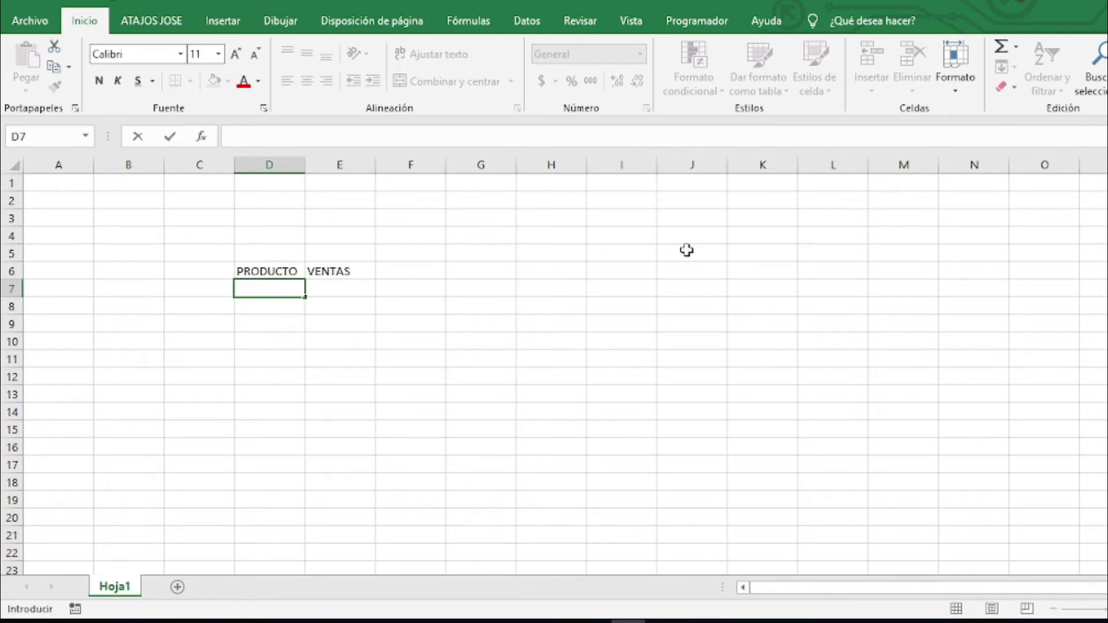
text(Producto 1)
key(Return)
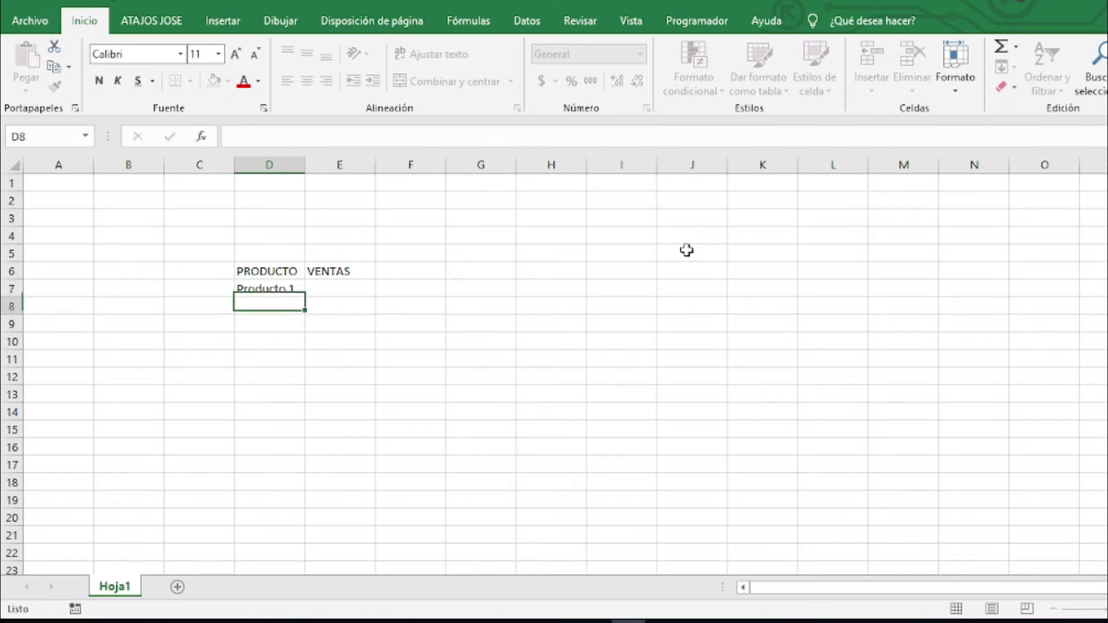
- Fill D7 down to D12 to list Producto 2 through Producto 6
click(262, 289)
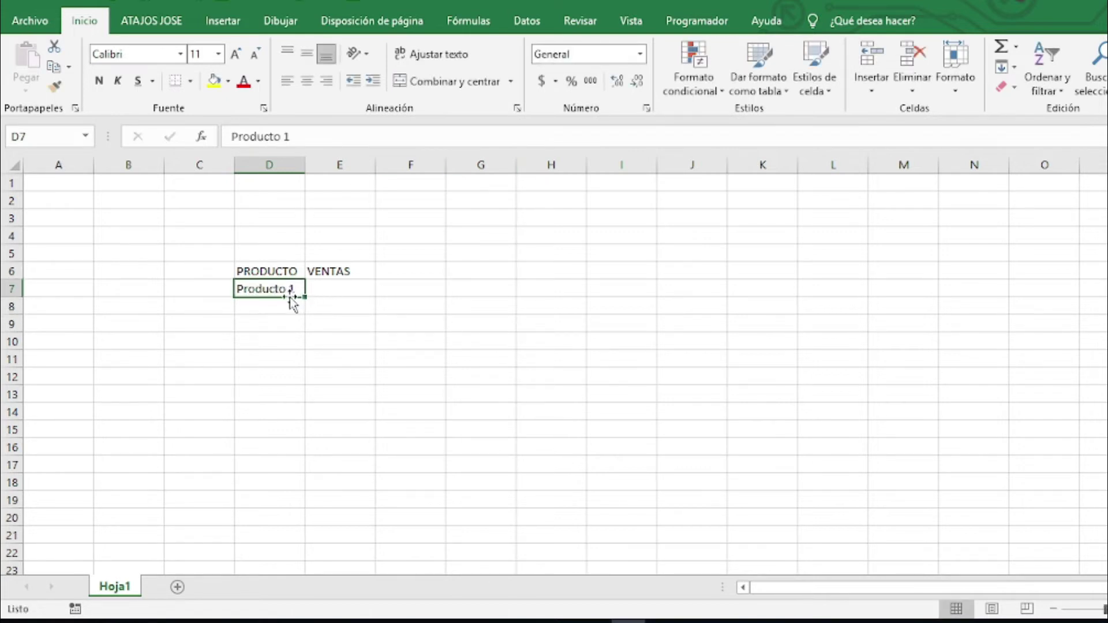
mouse_move(300, 297)
mouse_down()
mouse_move(294, 426)
mouse_move(295, 390)
mouse_up()
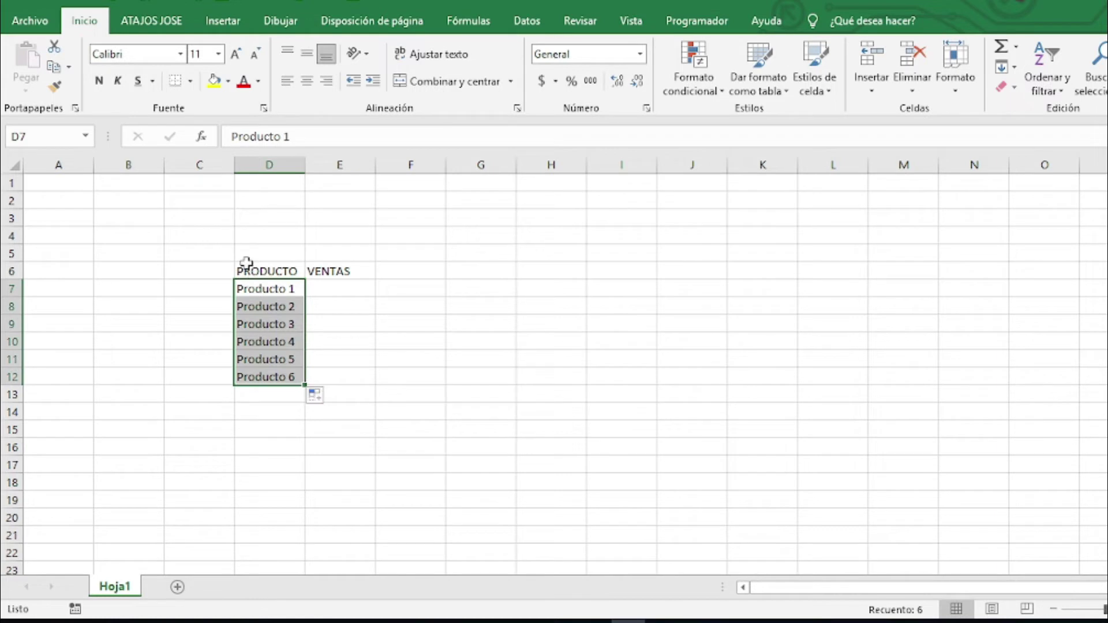
key(Right)
click(250, 295)
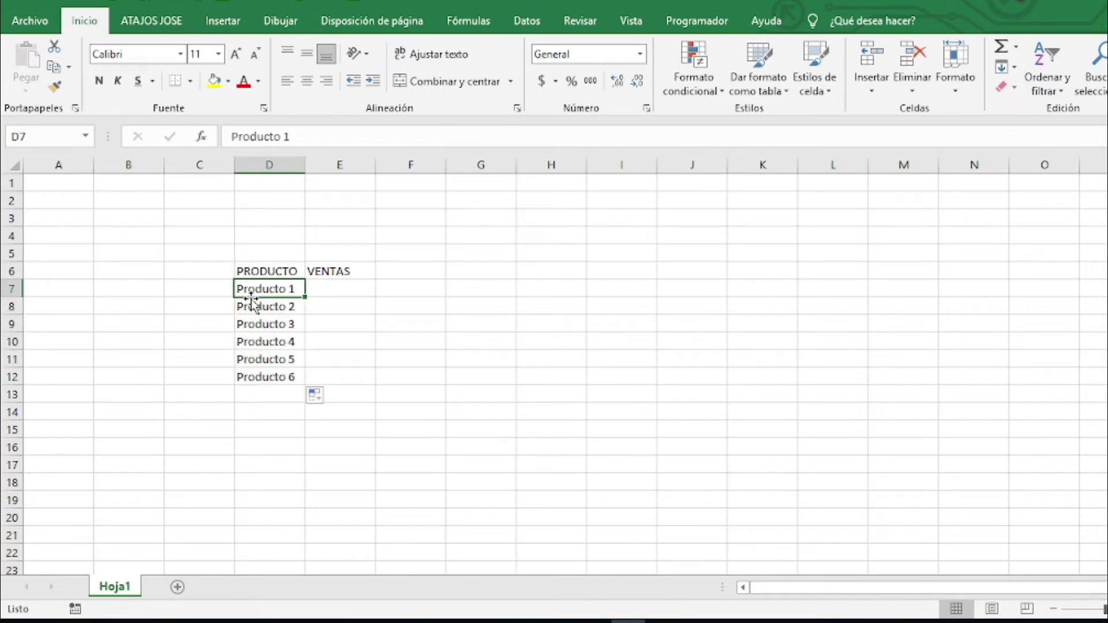
click(345, 287)
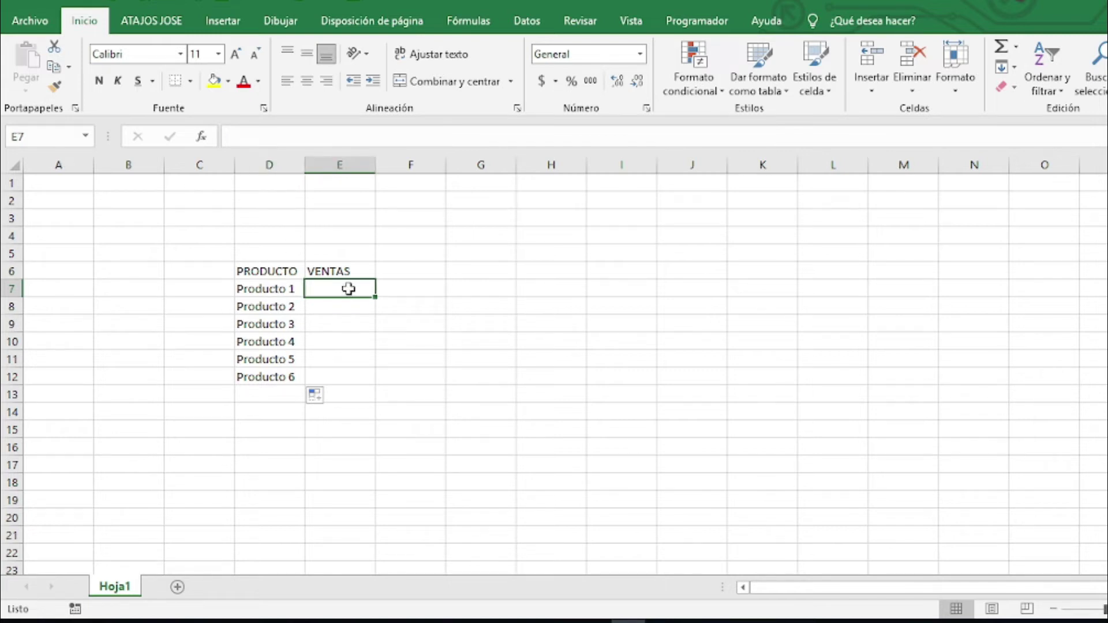
- Enter 400, 500, 600, 700, 200 and 10 down the selected range E7:E12
drag(349, 289, 348, 376)
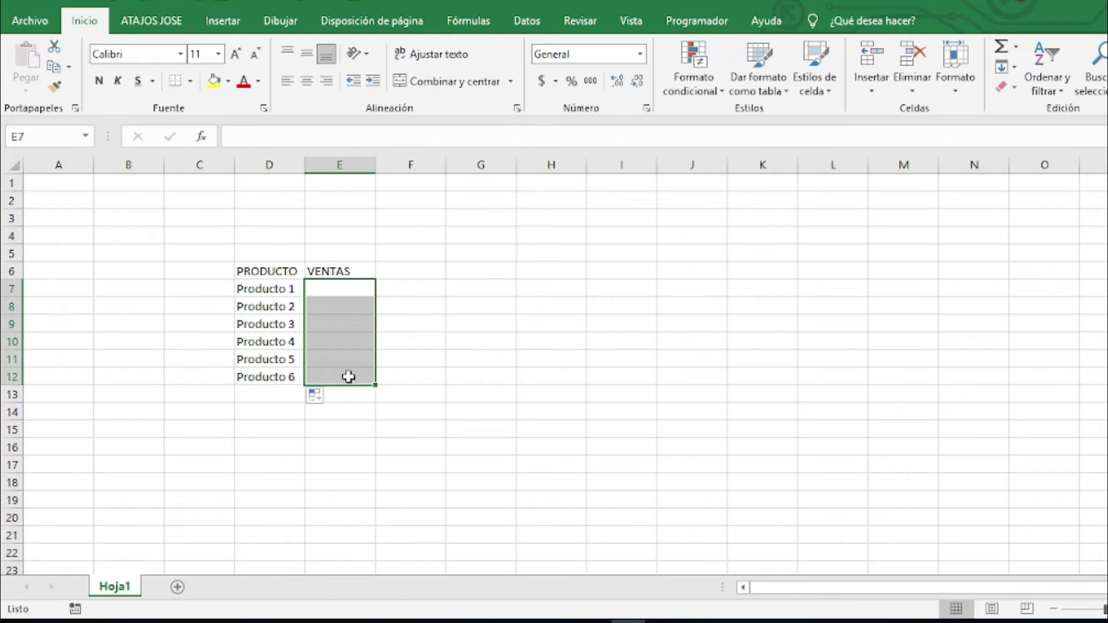
text(400)
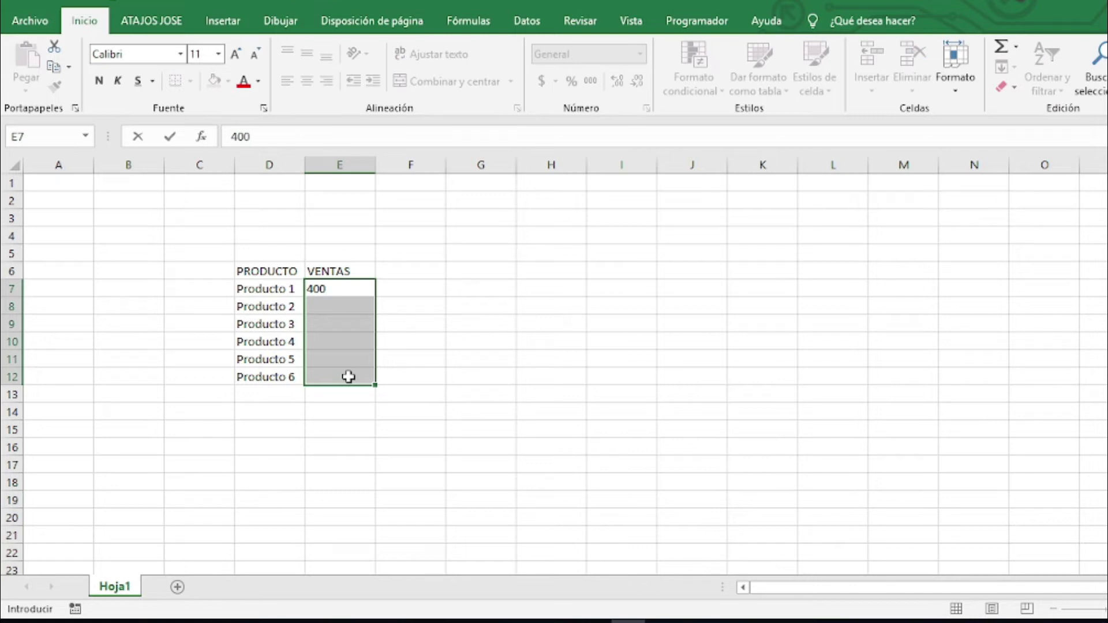
key(Return)
text(500)
key(Return)
text(600)
key(Return)
text(700)
key(Return)
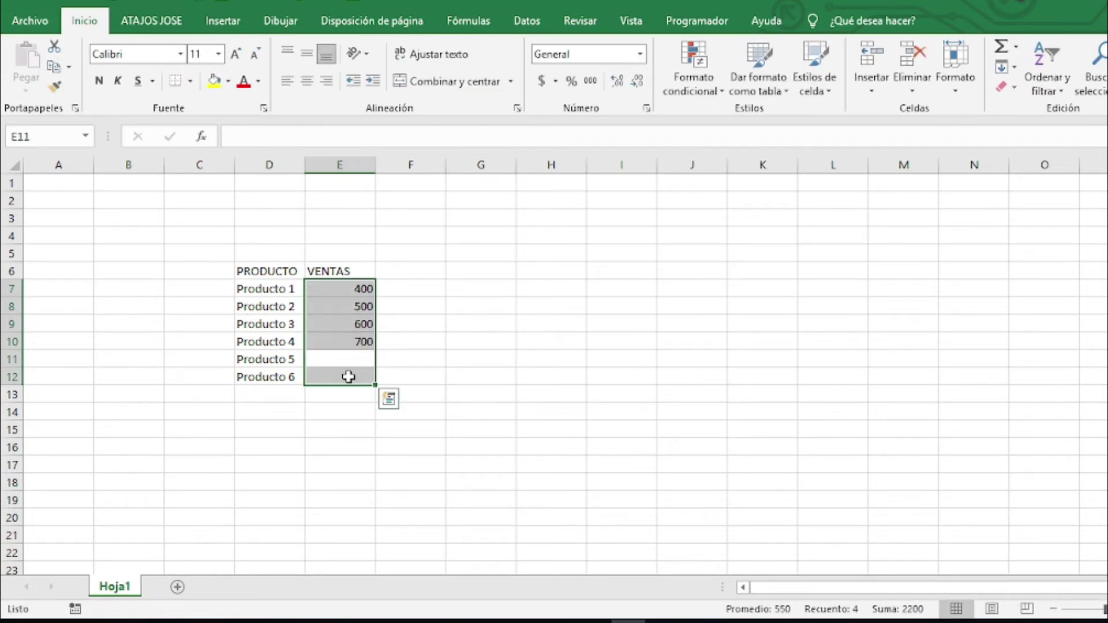
text(200)
key(Return)
text(10)
key(Return)
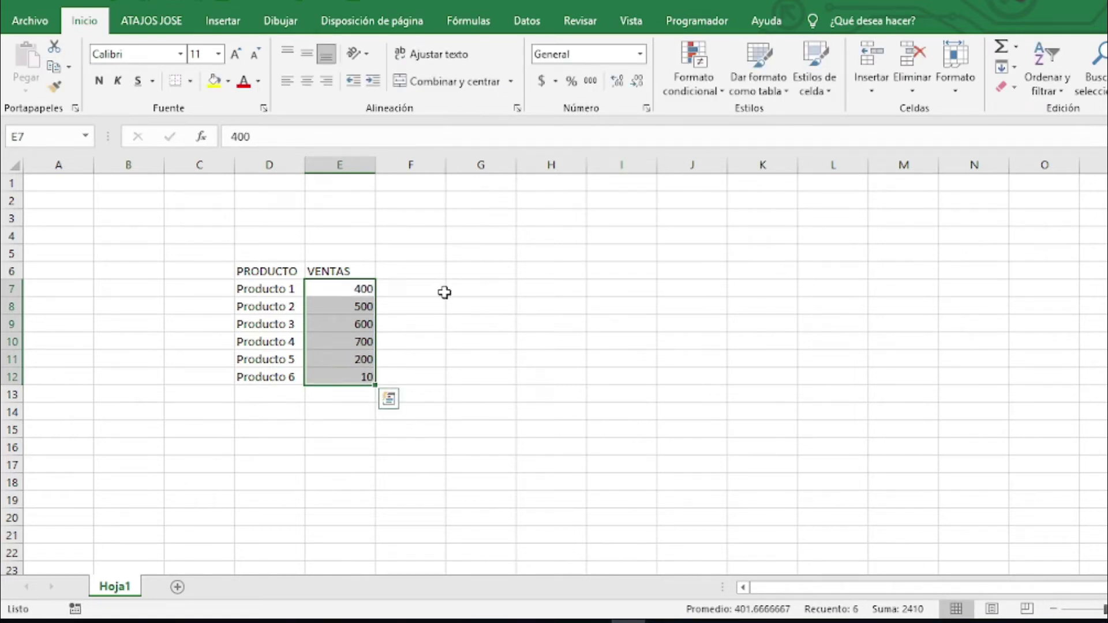
- Correct Producto 6's sales in E12 from 10 to 100
click(443, 292)
click(349, 377)
text(100)
key(Return)
click(630, 300)
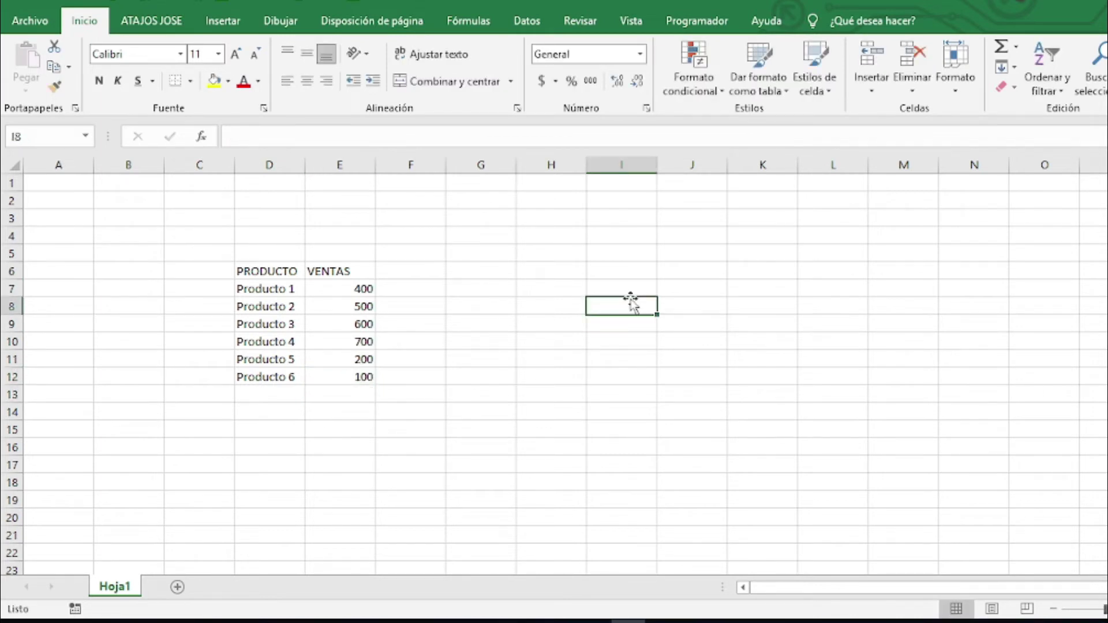
- Bold the PRODUCTO and VENTAS headers in D6:E6, then select the table D6:E12
click(241, 268)
drag(241, 268, 363, 272)
key(ctrl+n)
click(255, 257)
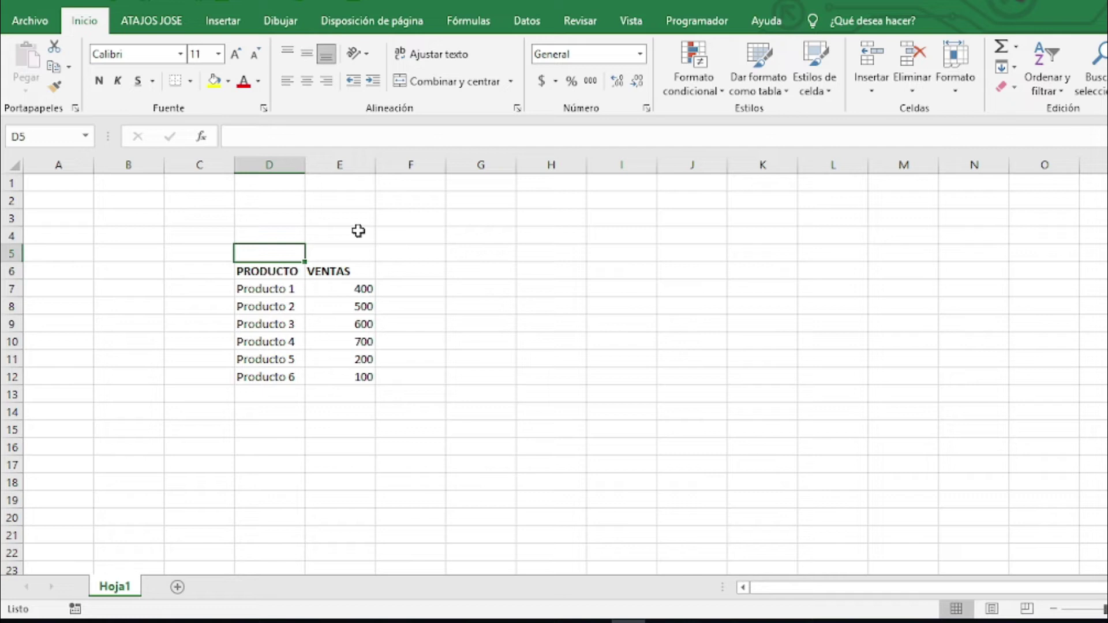
mouse_move(262, 275)
mouse_down()
mouse_move(327, 280)
mouse_move(328, 379)
mouse_up()
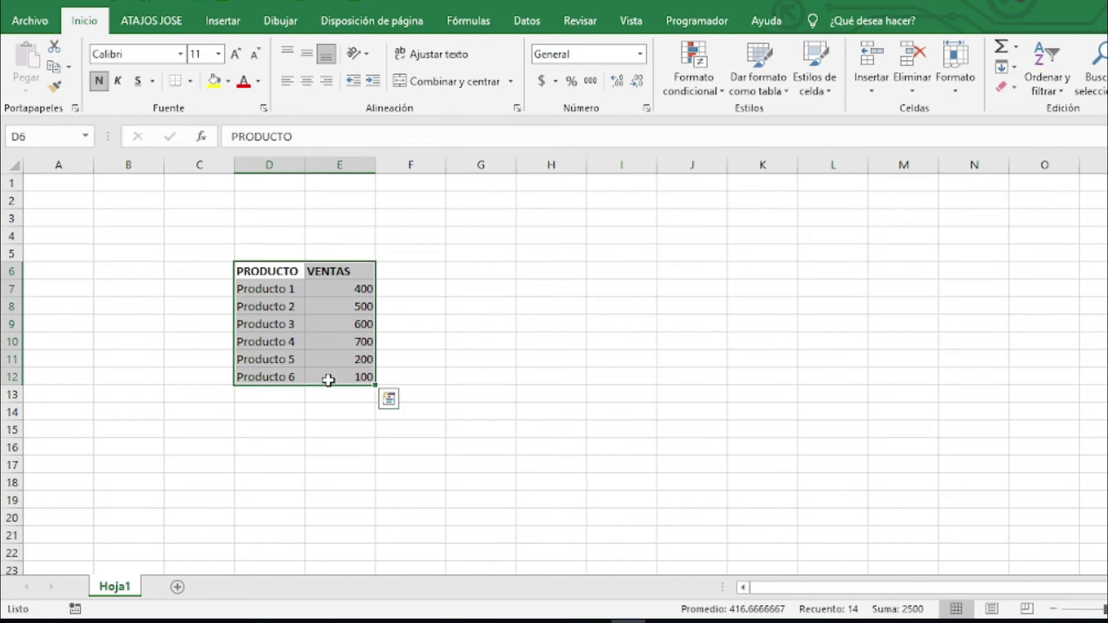
- Insert a Circular pie chart from Insertar > Gráficos recomendados
click(224, 30)
click(465, 91)
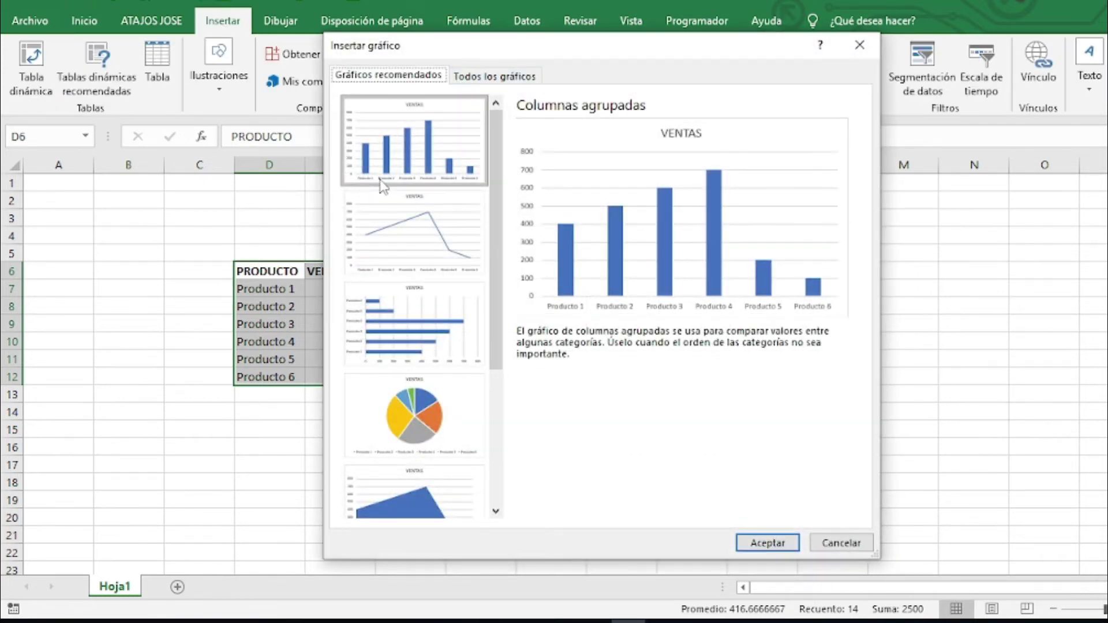
click(437, 398)
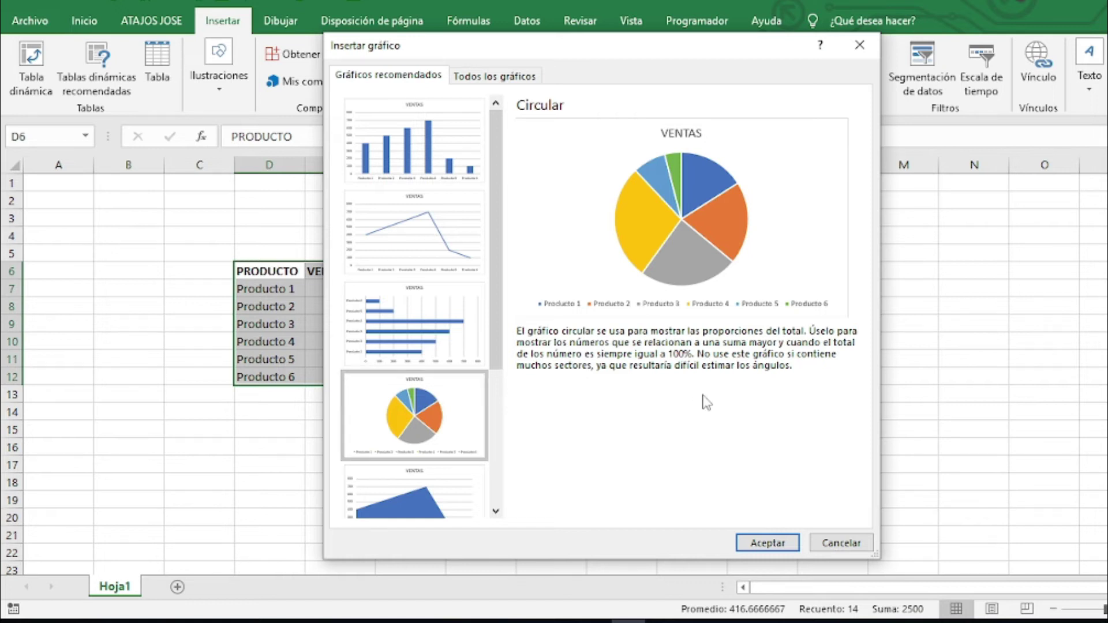
click(768, 544)
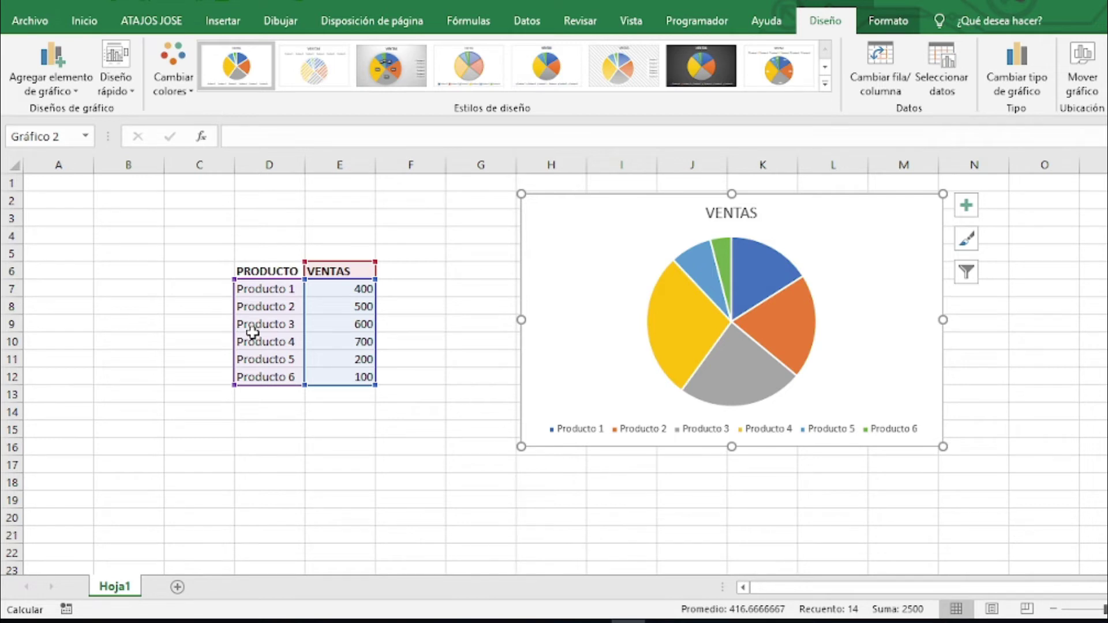
- Expand and then collapse the Chart Styles gallery, and open the Diseño rápido layouts
click(825, 85)
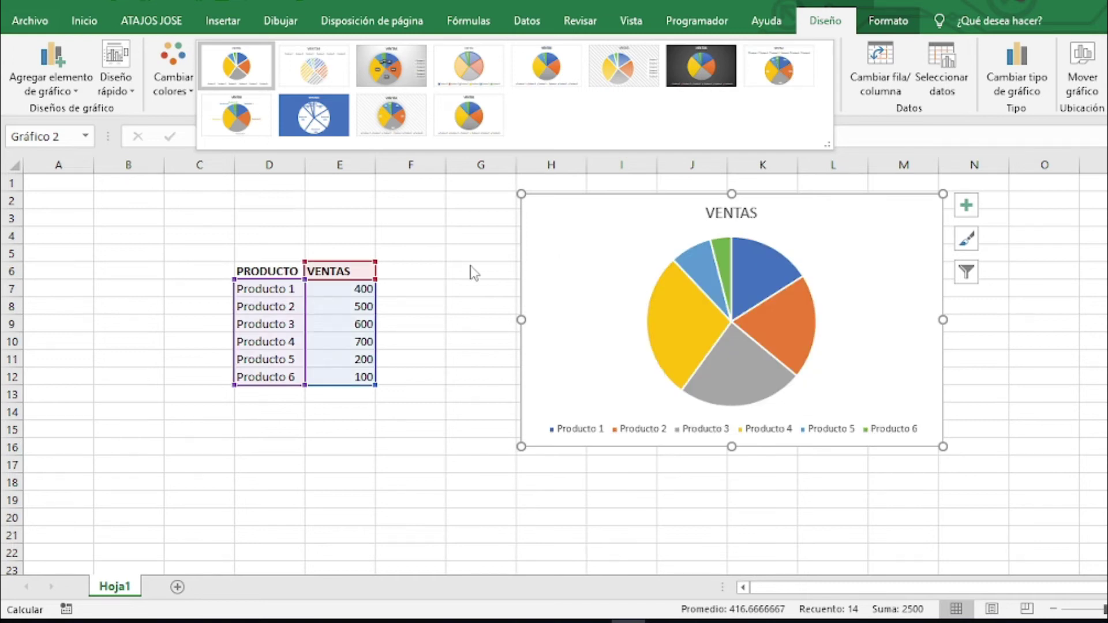
click(117, 76)
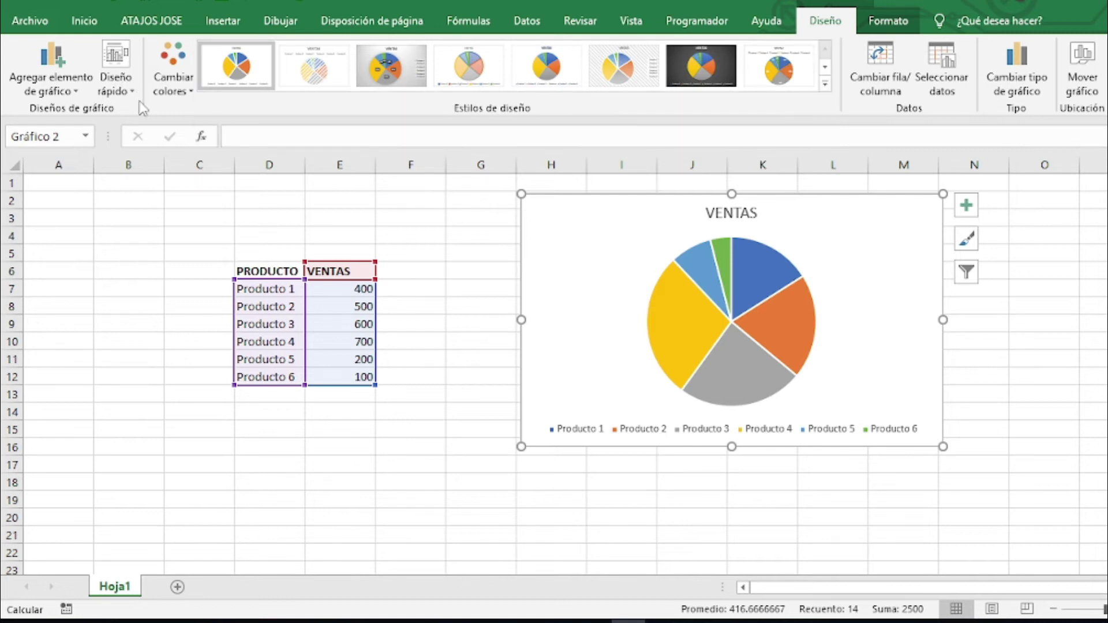
click(118, 75)
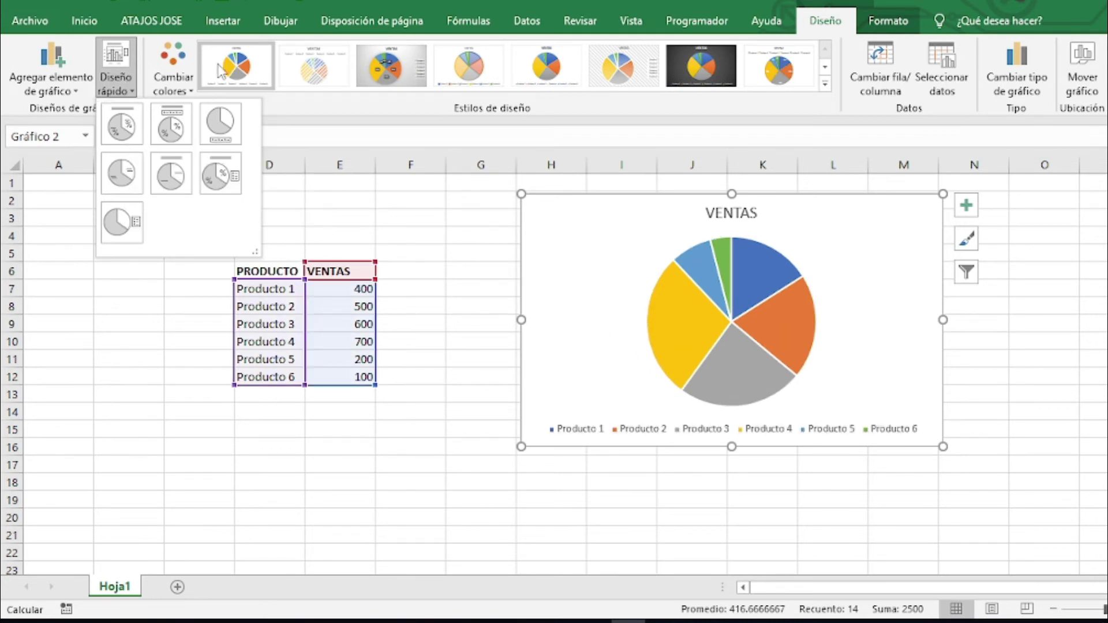
- Apply Diseño 1 to give the pie a title and percentage data labels
click(117, 123)
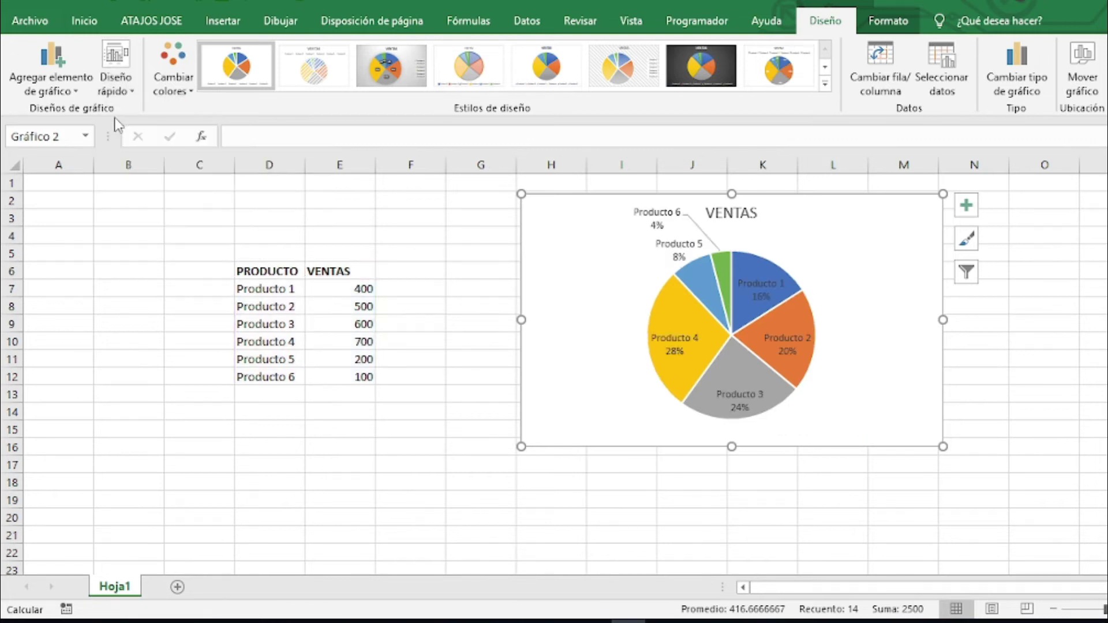
click(764, 297)
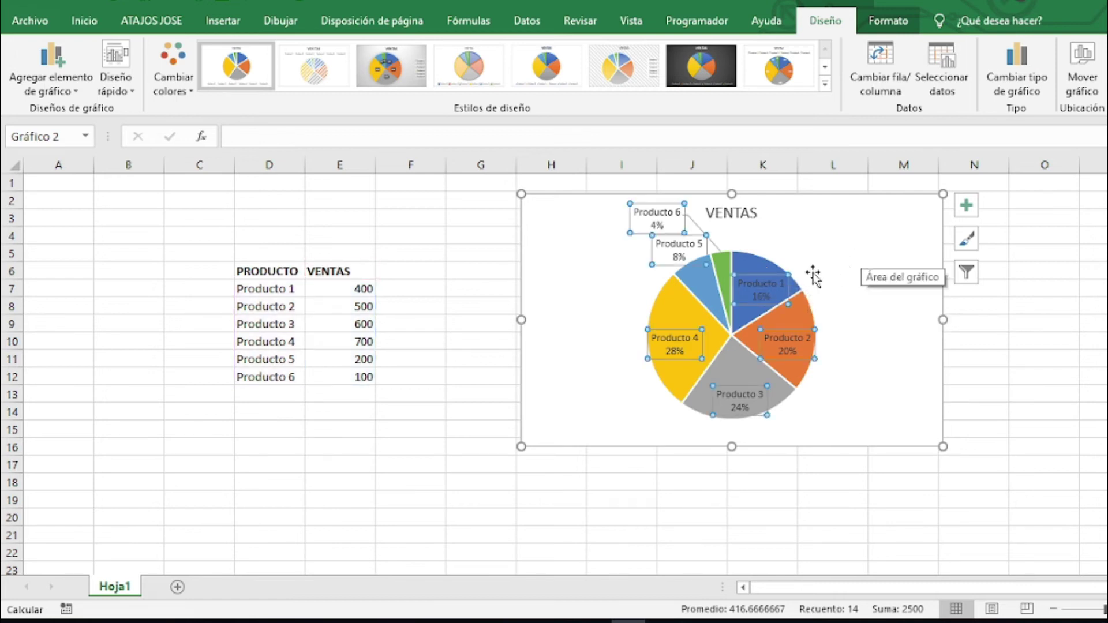
click(797, 285)
click(981, 340)
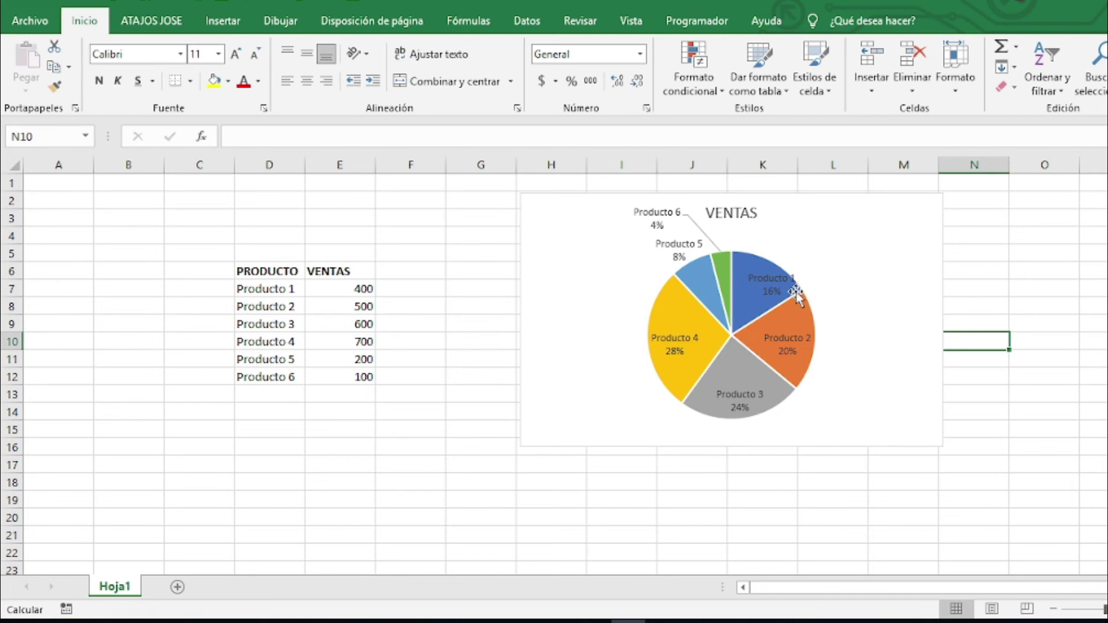
- Drag the Producto 1–6 data labels outside their pie slices
drag(778, 284, 861, 249)
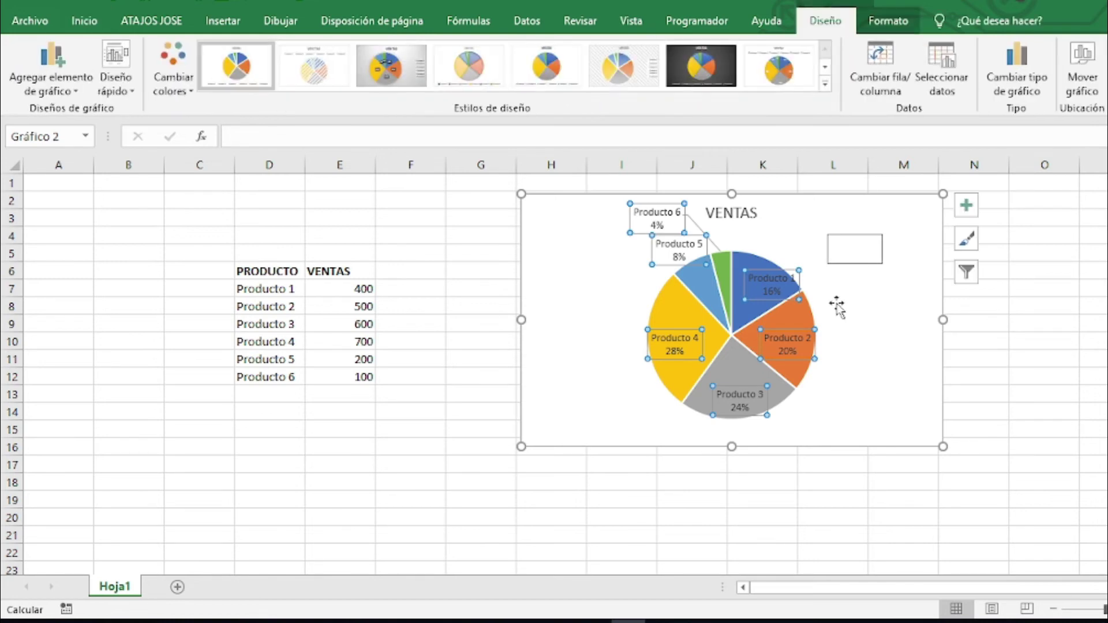
mouse_move(779, 284)
mouse_down()
mouse_move(799, 284)
mouse_move(846, 245)
mouse_up()
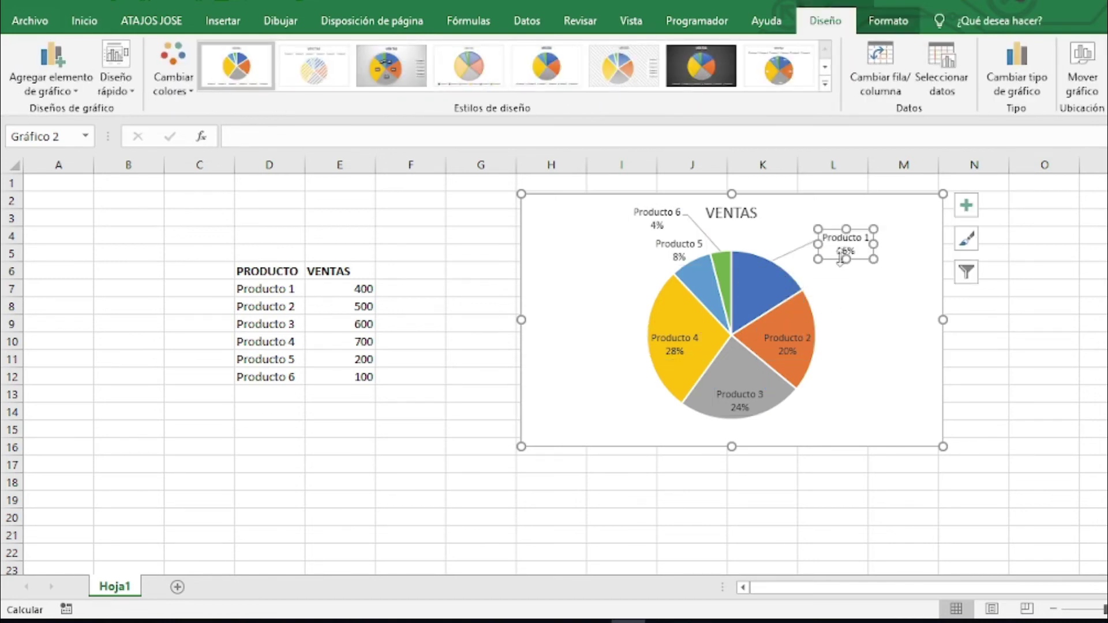
click(817, 337)
drag(818, 337, 902, 335)
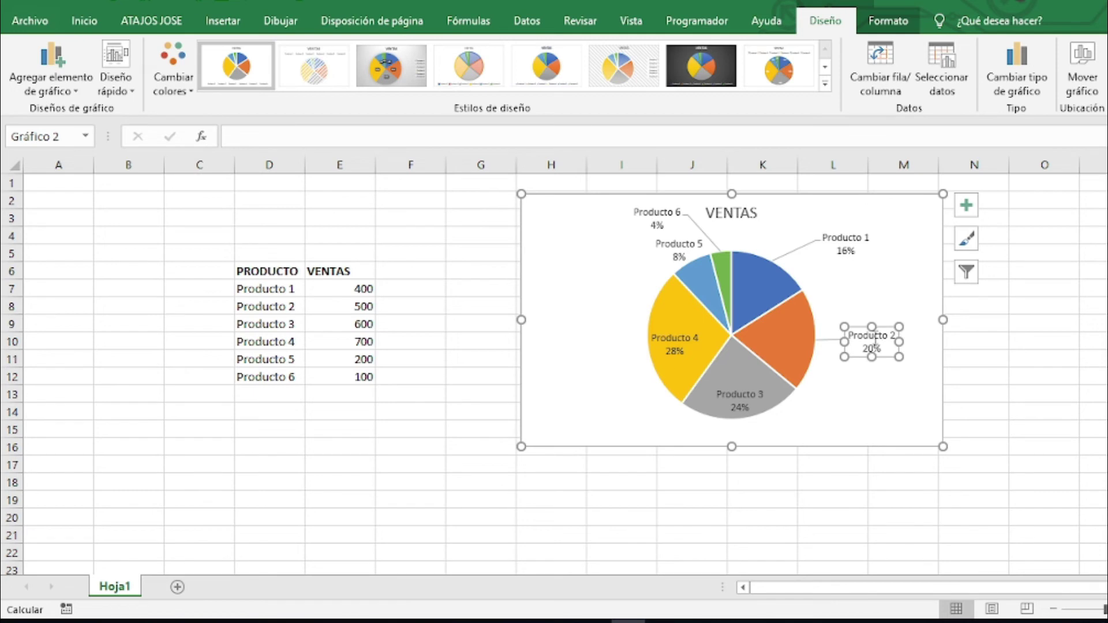
mouse_move(747, 396)
mouse_down()
mouse_move(848, 425)
mouse_move(860, 409)
mouse_up()
drag(695, 348, 583, 378)
drag(674, 249, 594, 267)
click(657, 224)
drag(656, 223, 591, 222)
click(597, 272)
drag(597, 272, 578, 278)
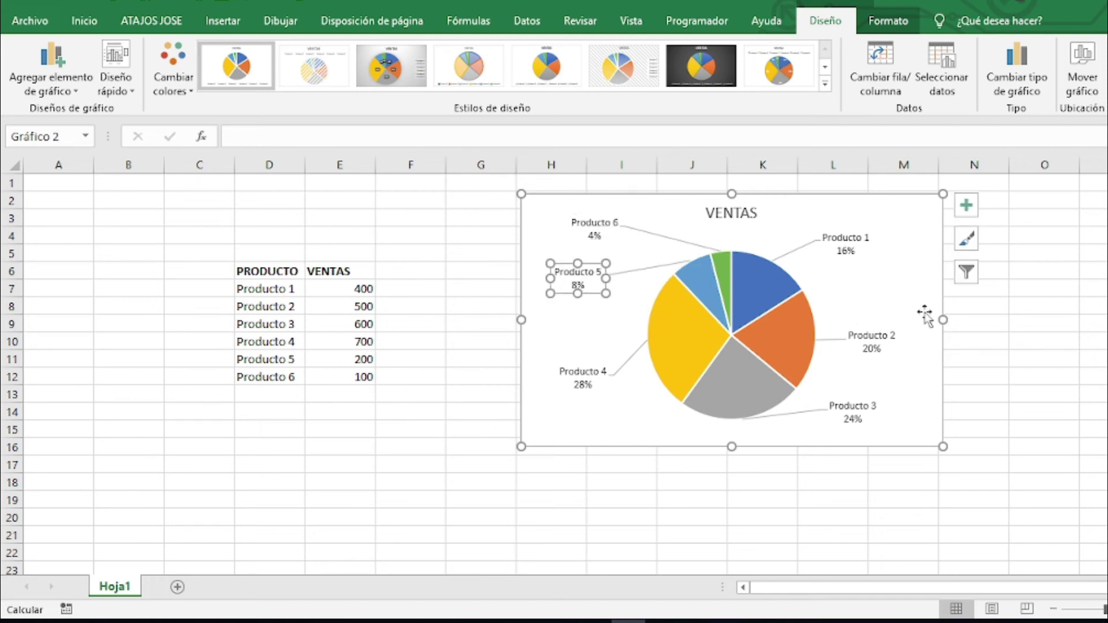
- Deselect the chart and move to Producto 1's sales cell
click(1014, 341)
click(805, 286)
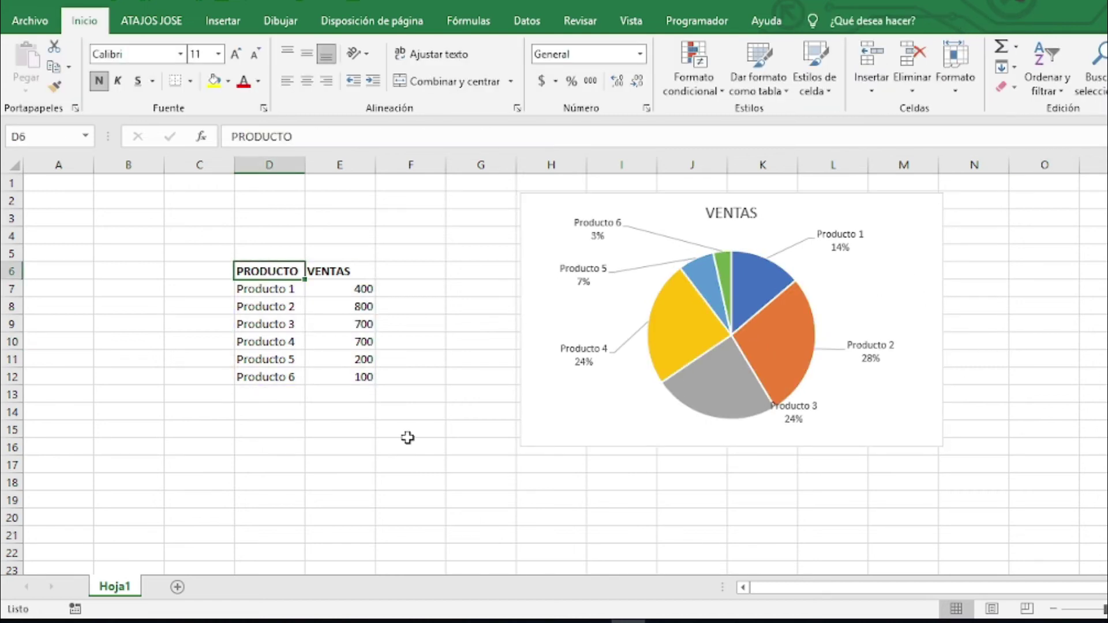
key(Down)
key(Right)
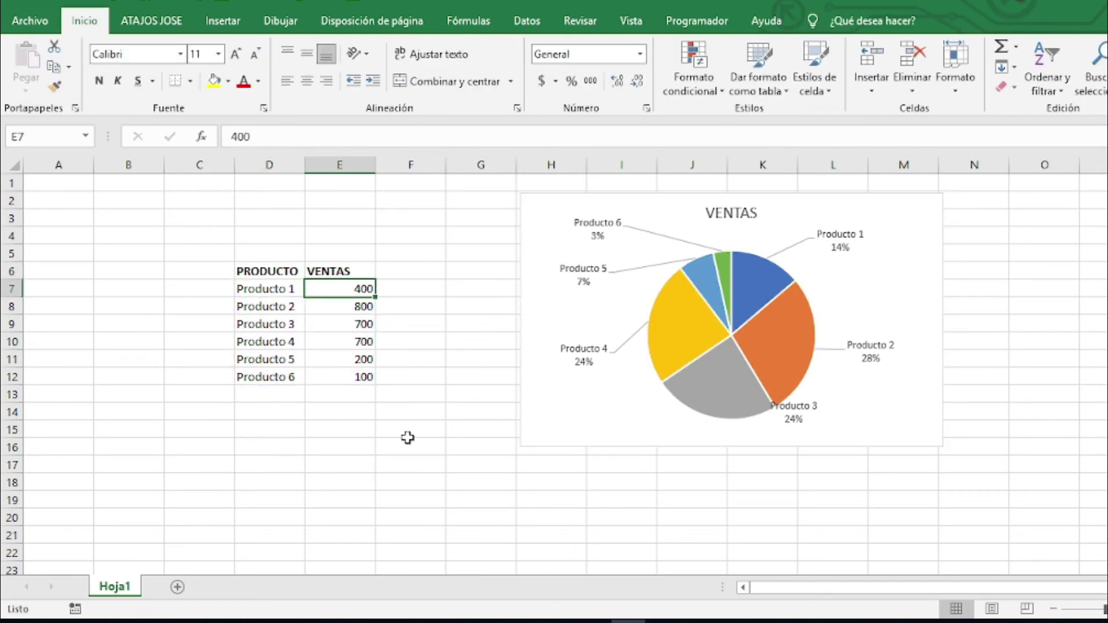
- Set E12 to 500 and Producto 2's sales in E8 to 80, fixing a typo
key(Down)
key(Down)
key(Down)
key(Down)
key(Down)
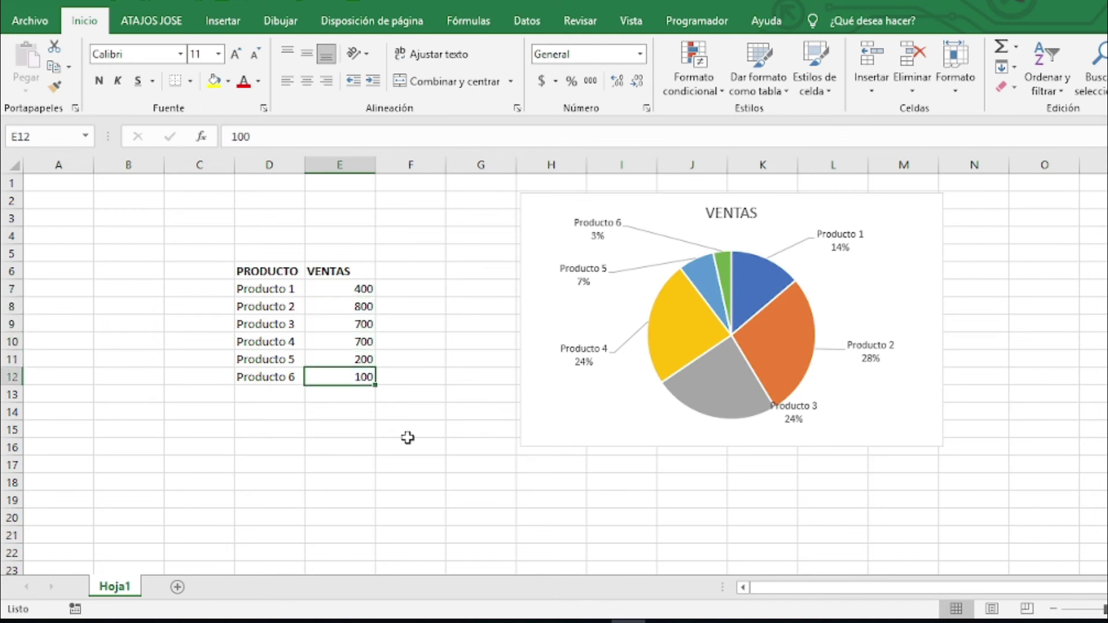
text(500)
key(Return)
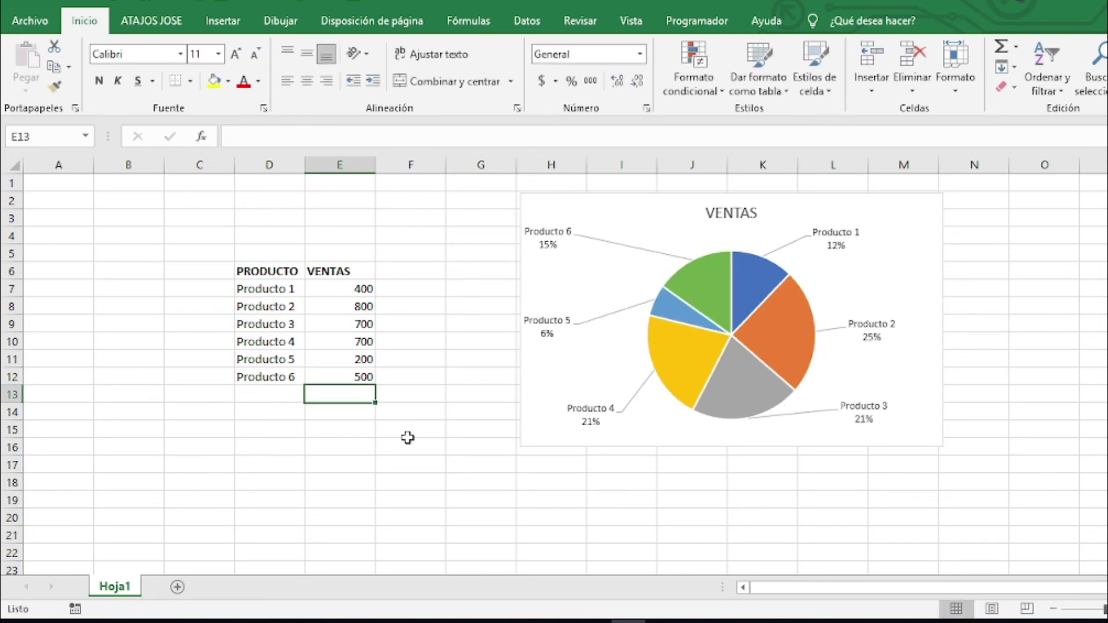
click(353, 306)
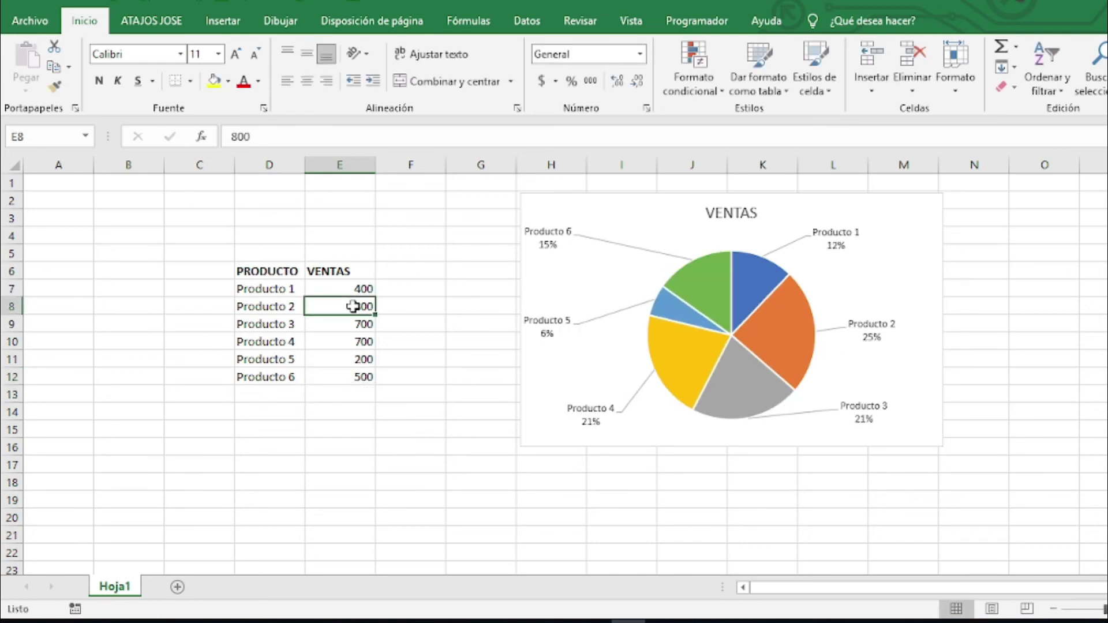
text(8')
key(Return)
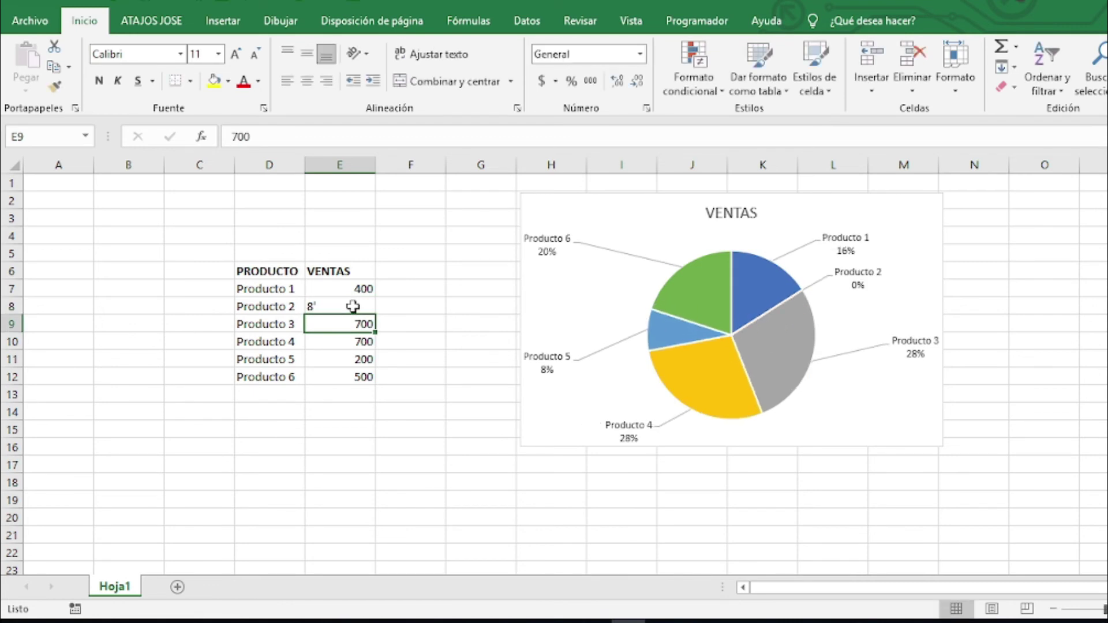
click(353, 307)
text(8)
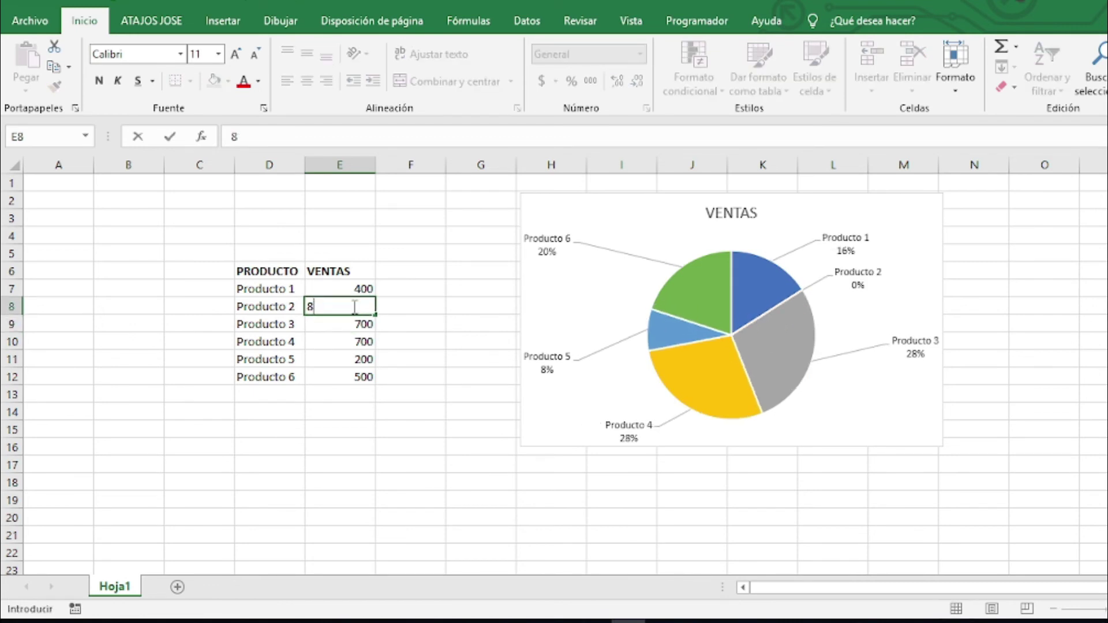
text(0)
key(Return)
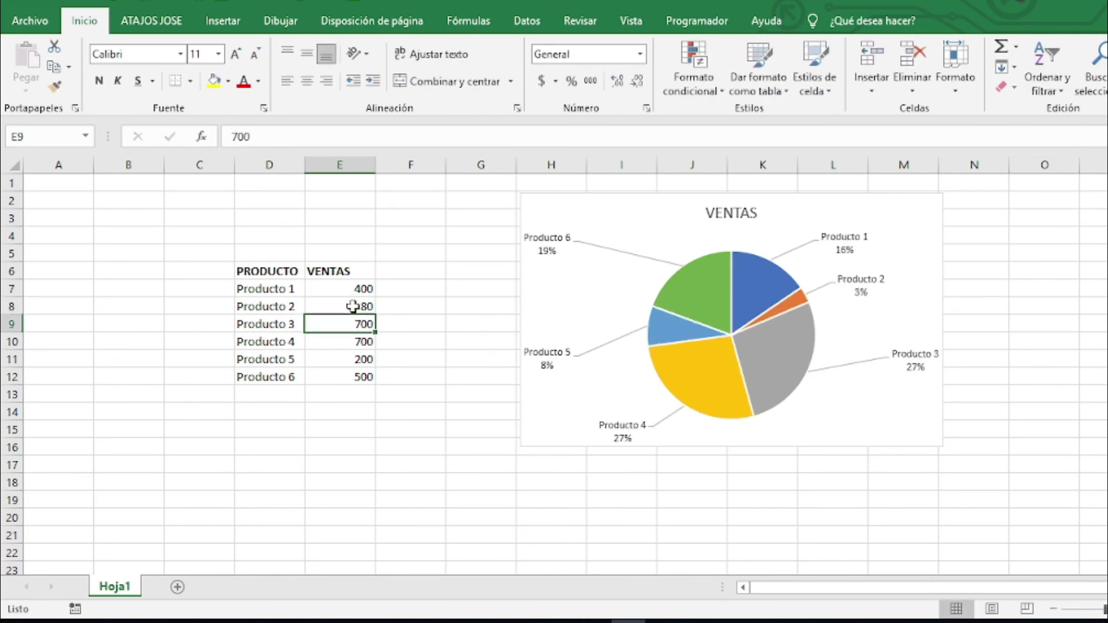
- Set Producto 4's sales in E10 to 600
click(350, 342)
text(600)
key(Return)
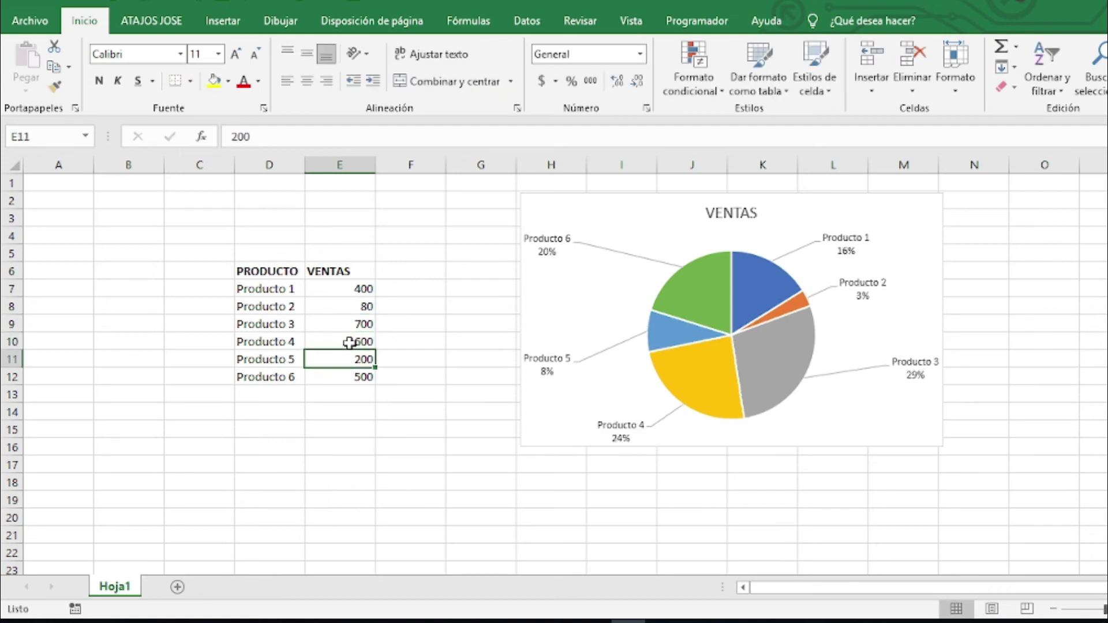
click(280, 310)
key(Up)
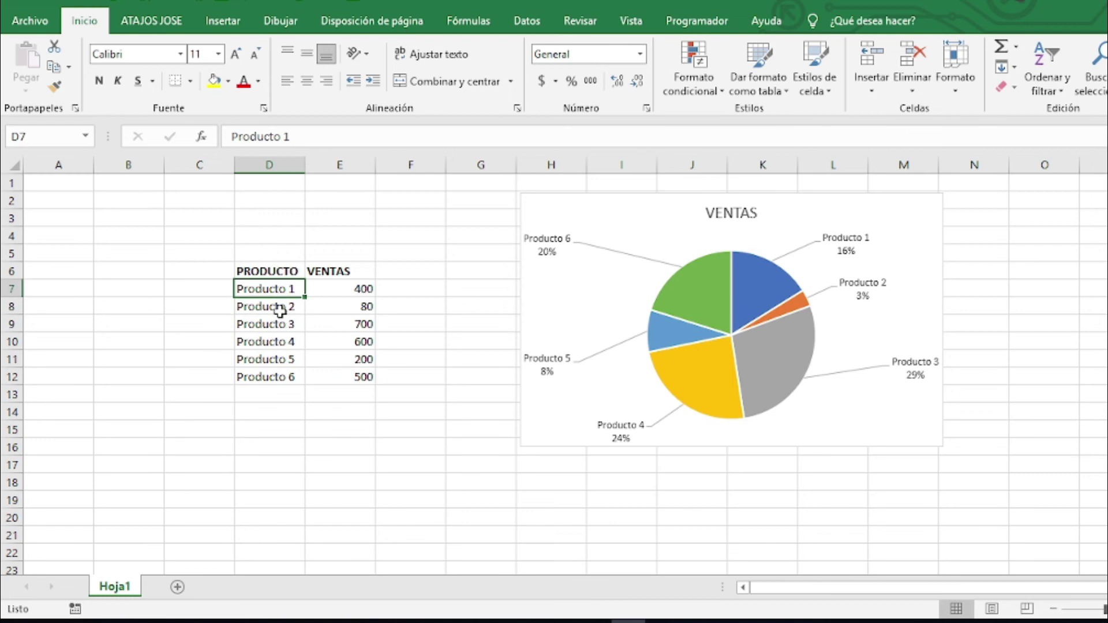
- Rename D7 to Manzanas and D8 to Naranjas
text(Manzanas)
key(Return)
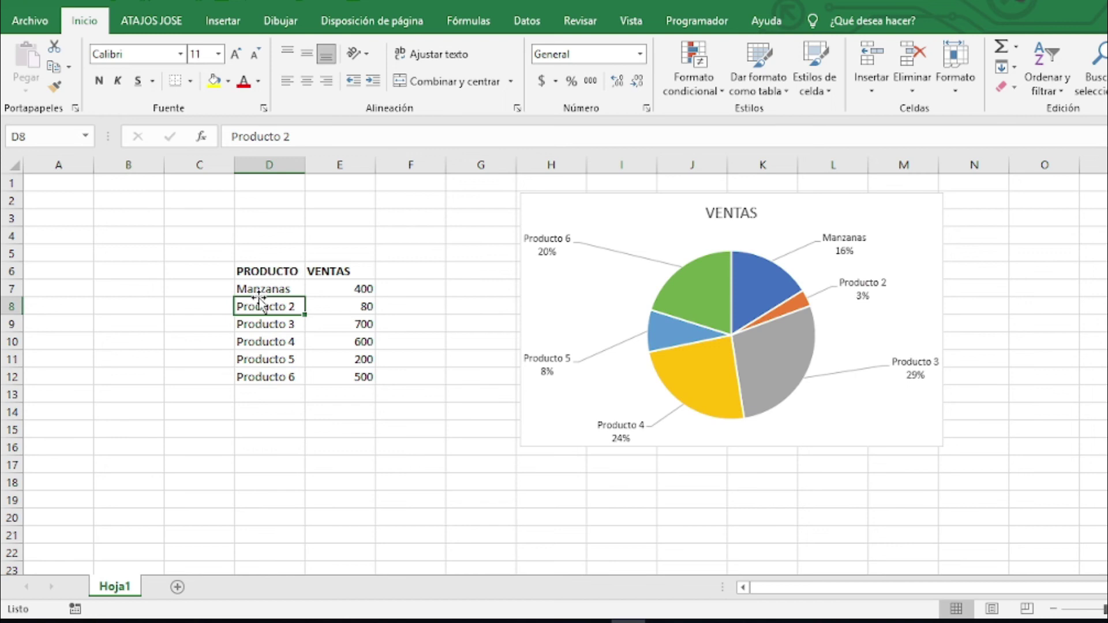
text(Naranj)
key(BackSpace)
key(BackSpace)
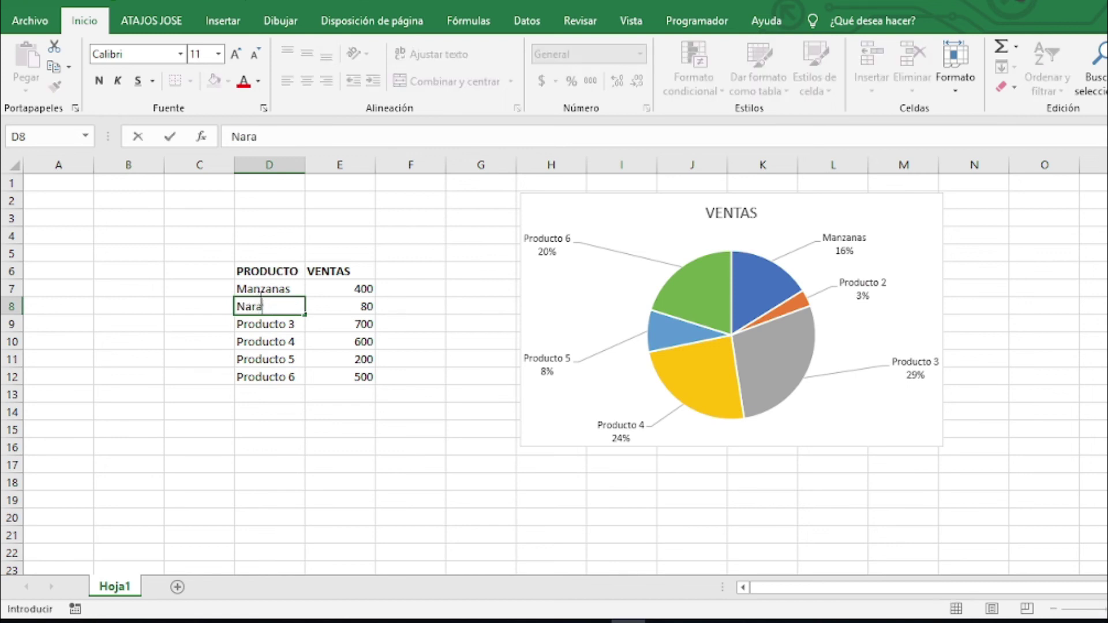
text(njas)
key(Return)
text(70)
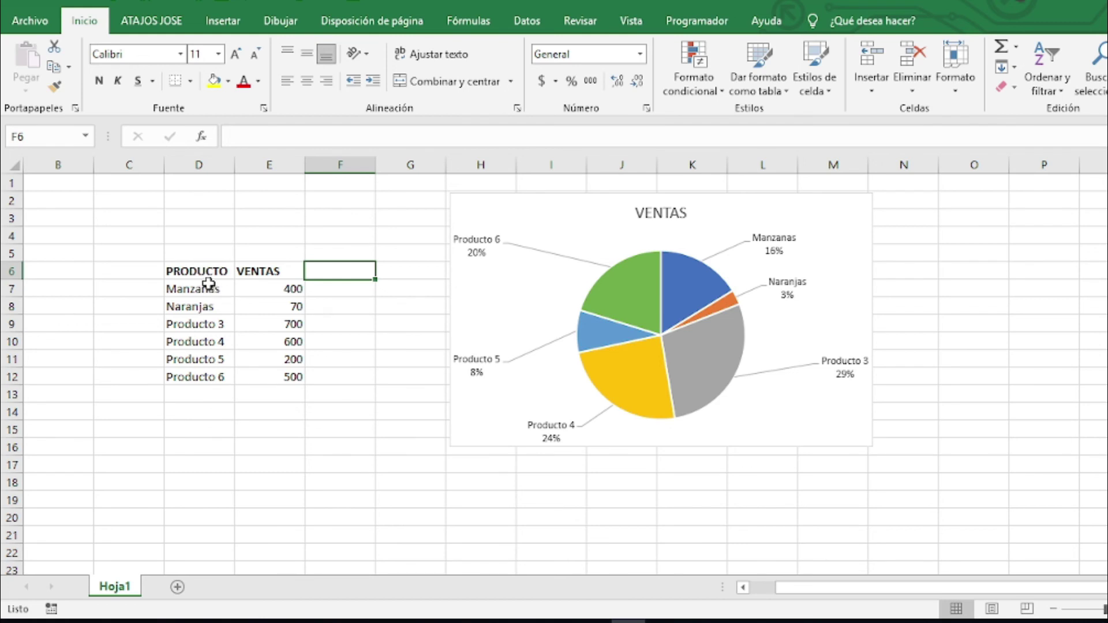
- Select the range D6:E15
mouse_move(196, 271)
mouse_down()
mouse_move(363, 354)
mouse_move(297, 430)
mouse_up()
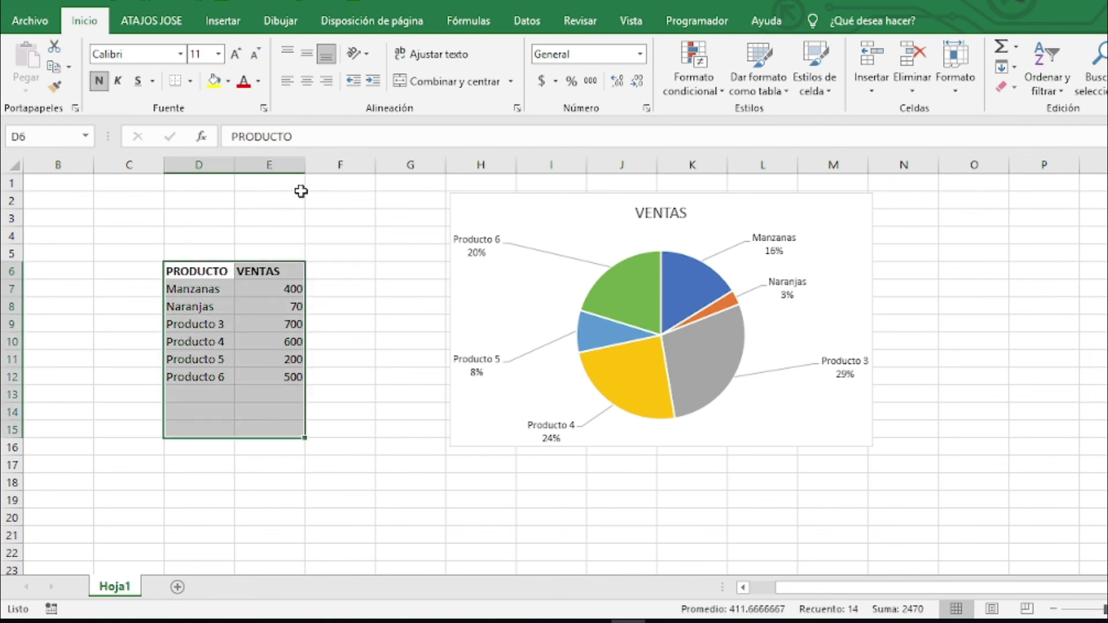